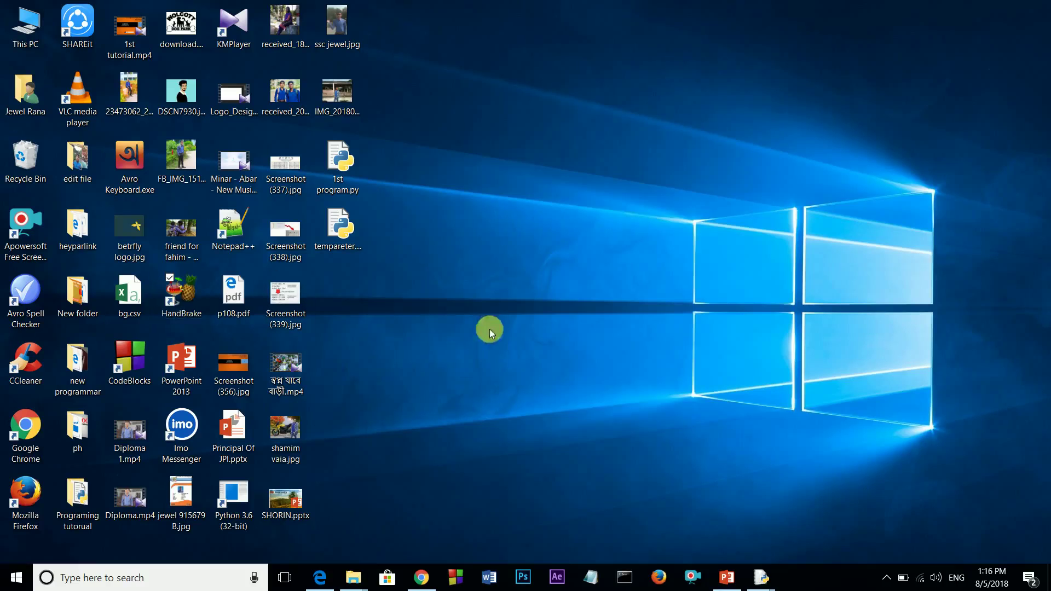
- Launch HandBrake from the desktop and maximize its window
{"action": "double_click", "coordinate": [183, 289]}
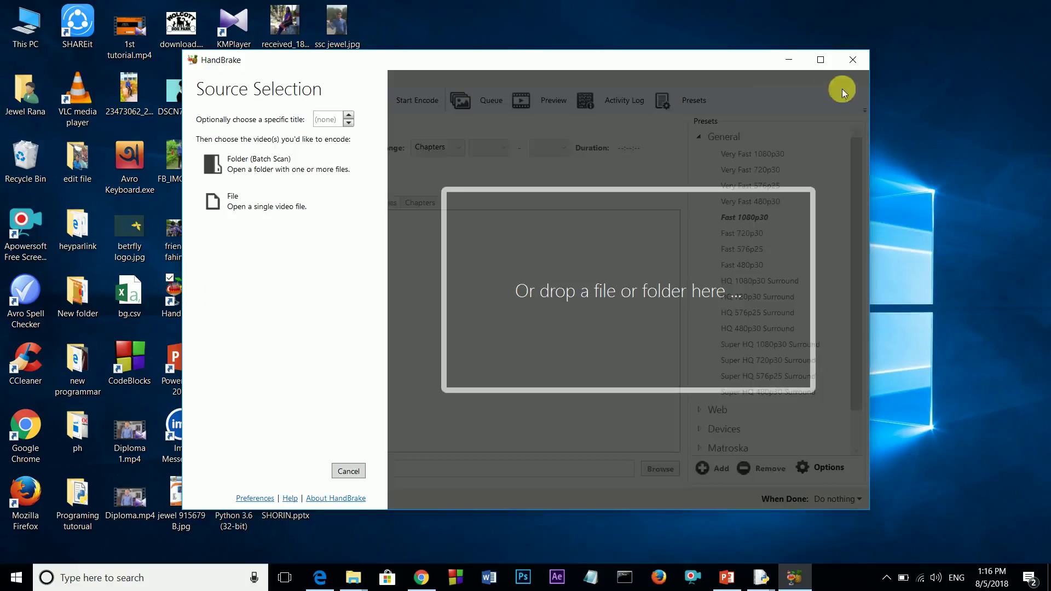
{"action": "left_click", "coordinate": [821, 59]}
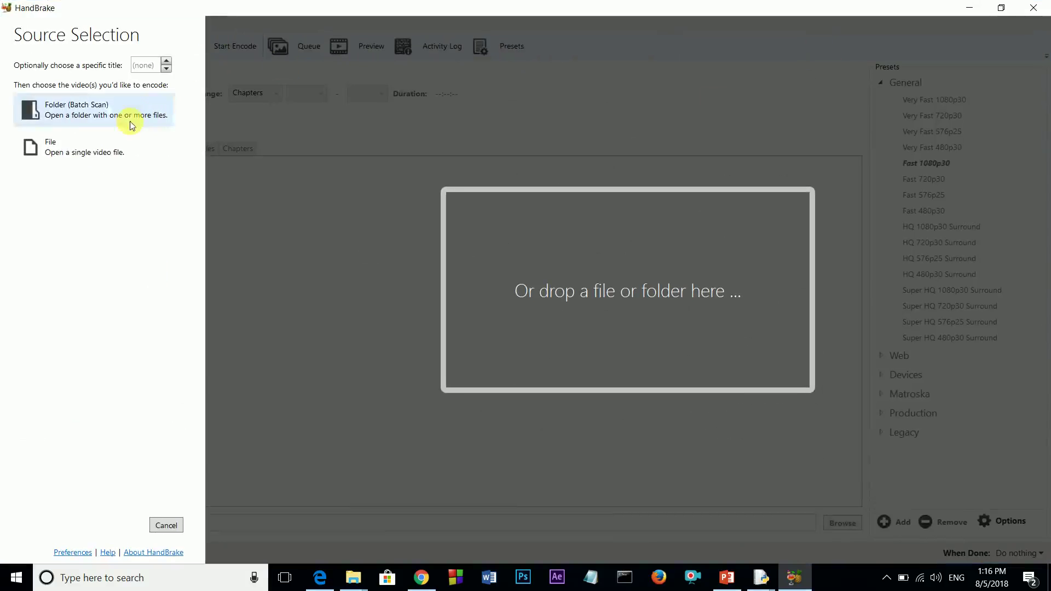
{"action": "left_click", "coordinate": [82, 153]}
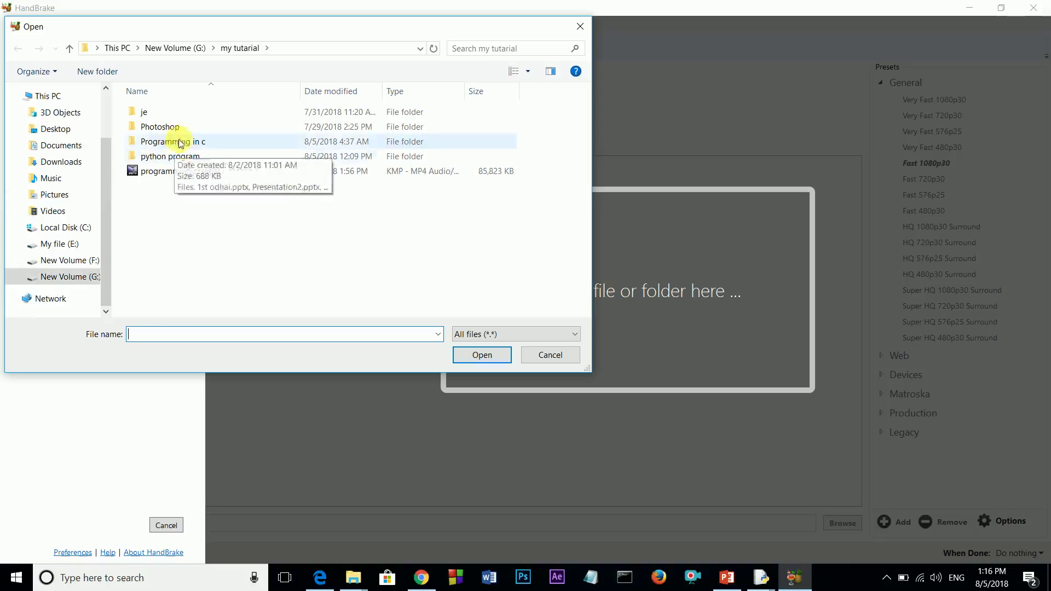
{"action": "left_click", "coordinate": [69, 49]}
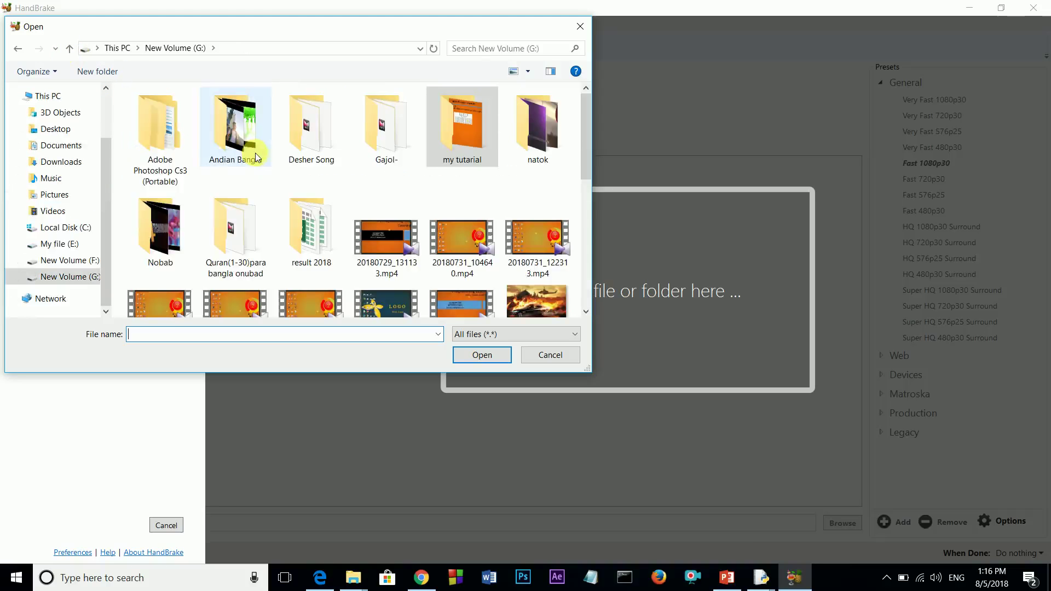
{"action": "scroll", "coordinate": [256, 153], "scroll_direction": "down", "scroll_amount": 5}
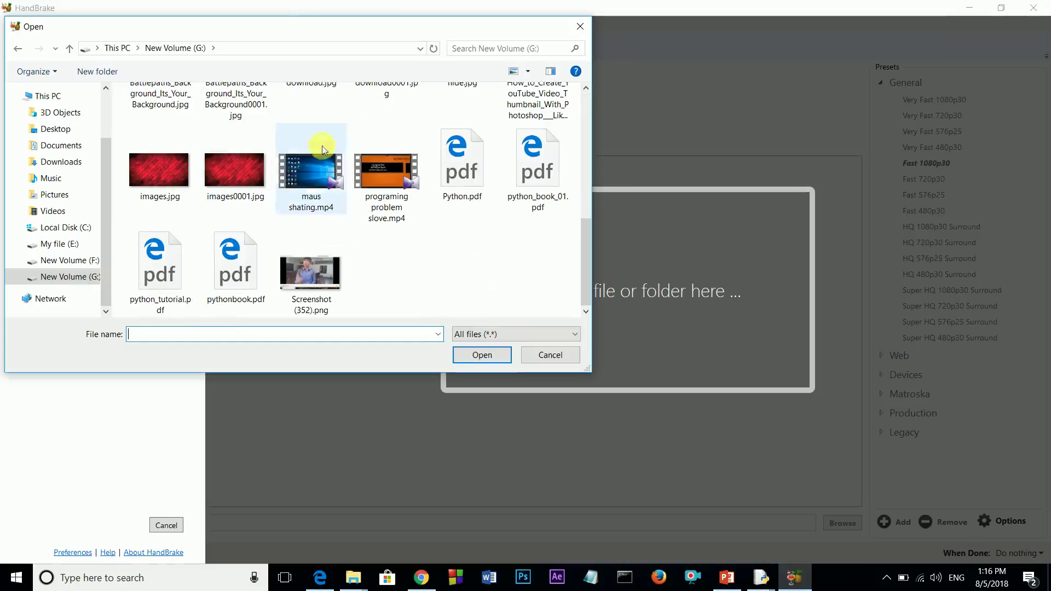
{"action": "left_click", "coordinate": [386, 174]}
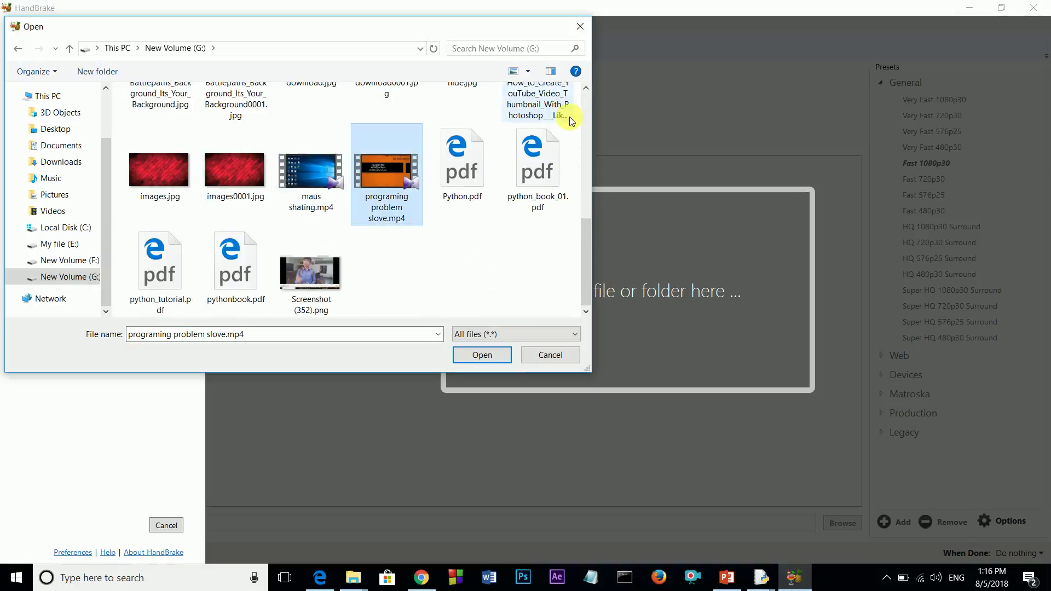
{"action": "left_click", "coordinate": [574, 26]}
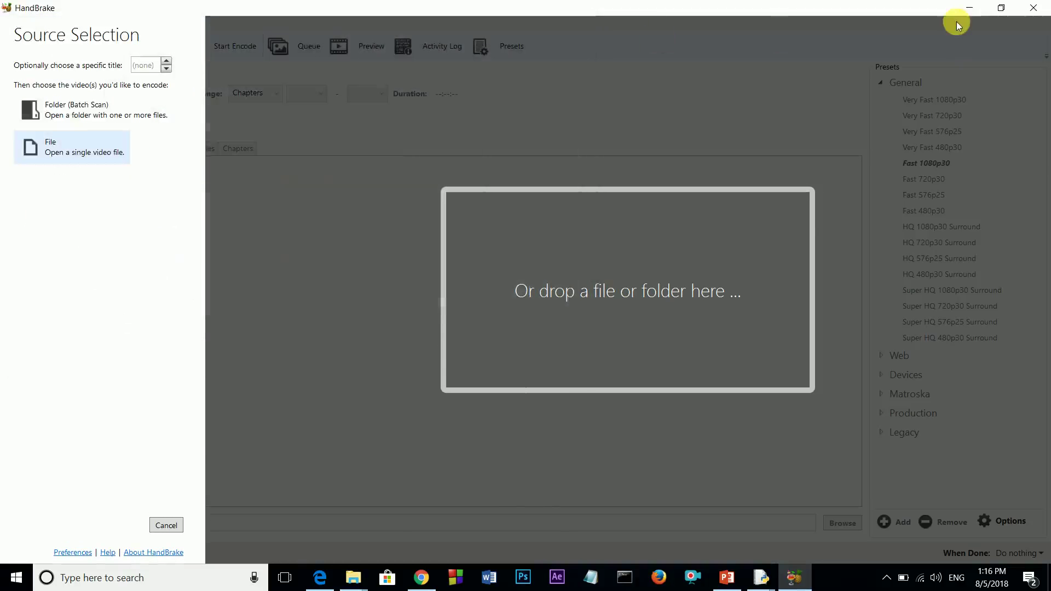
- Switch to File Explorer and open the New Volume (G:) drive
{"action": "left_click", "coordinate": [969, 6]}
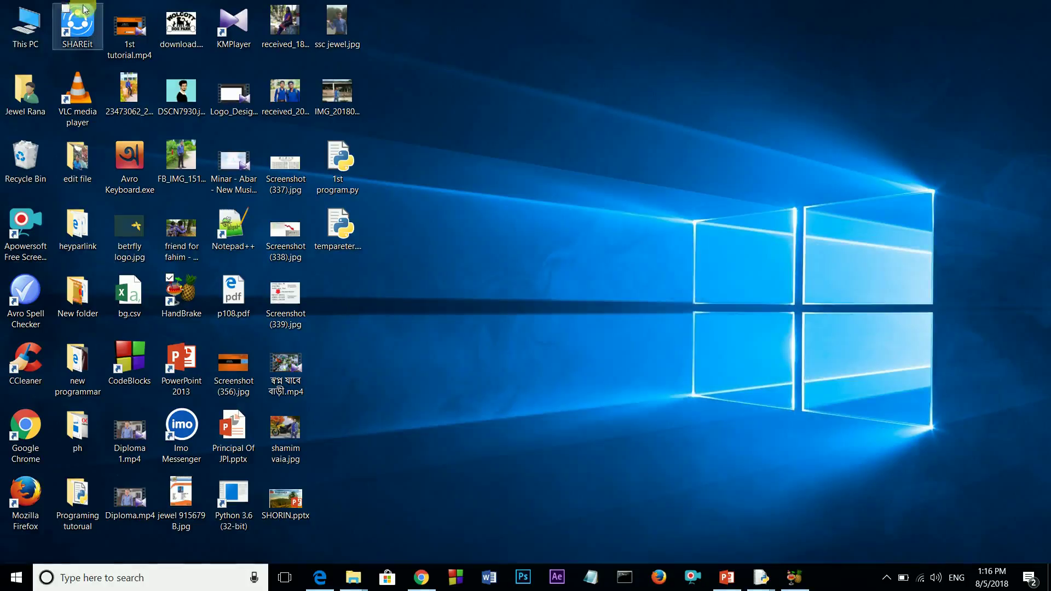
{"action": "double_click", "coordinate": [26, 25]}
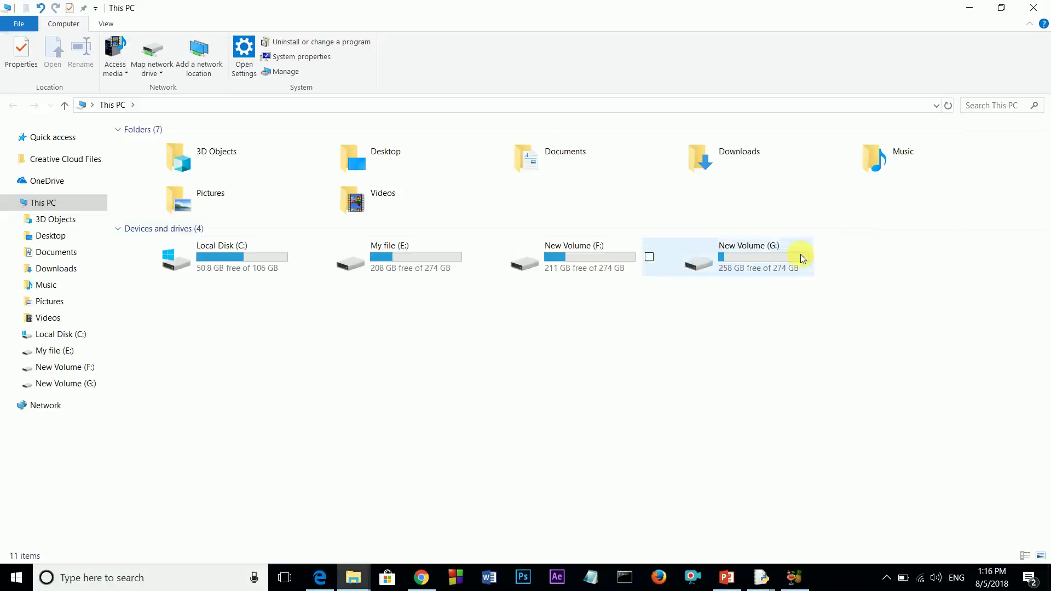
{"action": "left_click", "coordinate": [802, 257]}
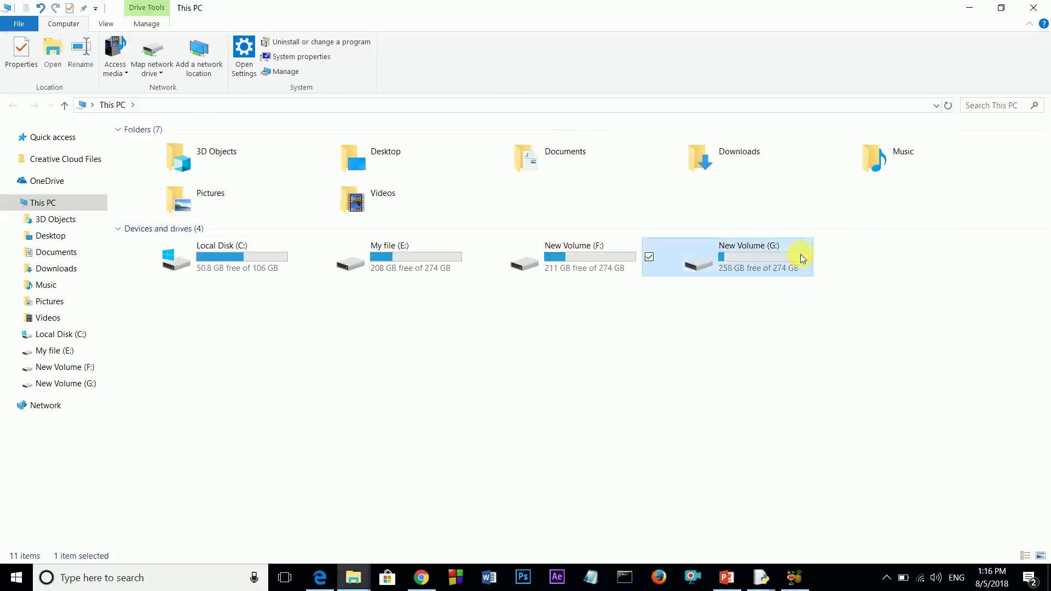
{"action": "double_click", "coordinate": [802, 258]}
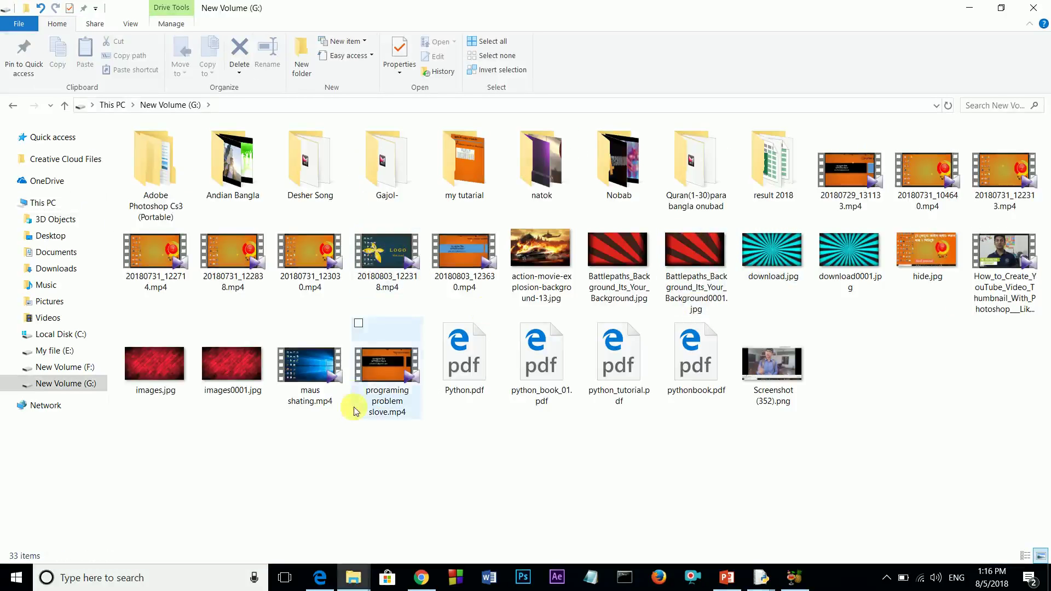
- Check the file size of programing problem slove.mp4 in its properties, then put File Explorer away
{"action": "left_click", "coordinate": [392, 375]}
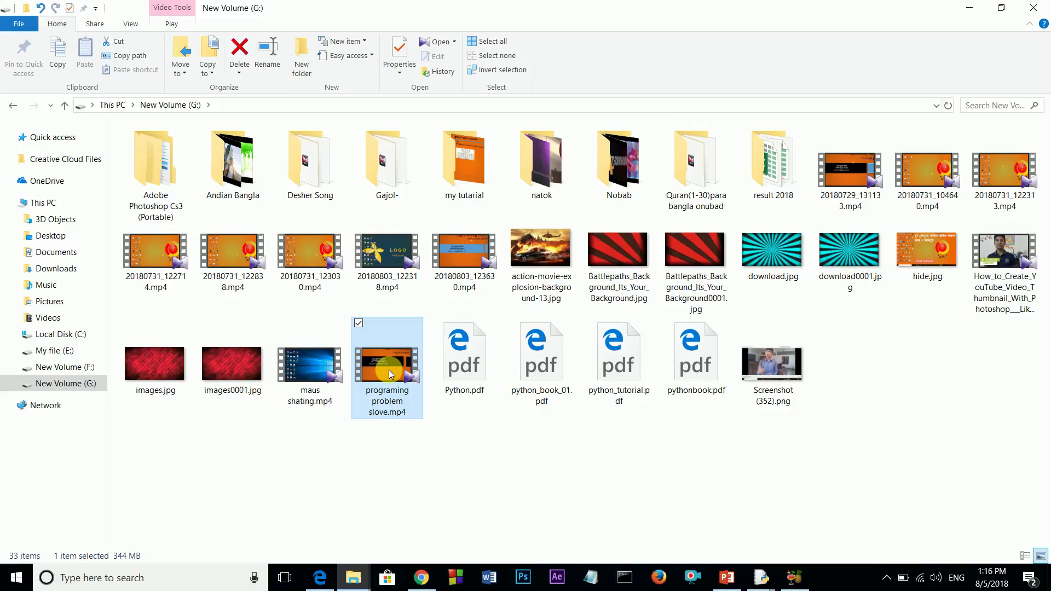
{"action": "right_click", "coordinate": [389, 370]}
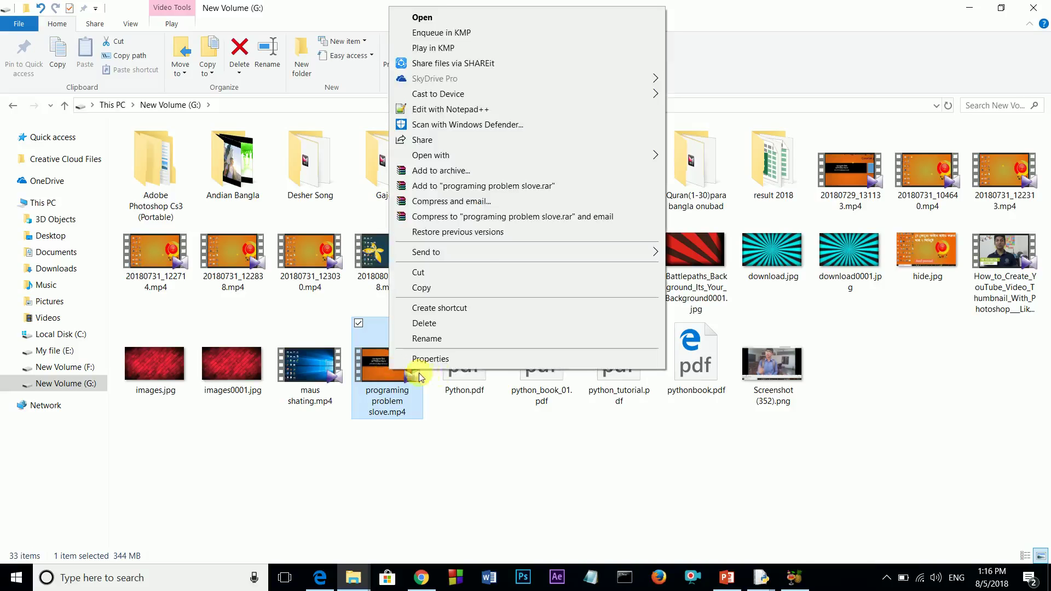
{"action": "left_click", "coordinate": [450, 363]}
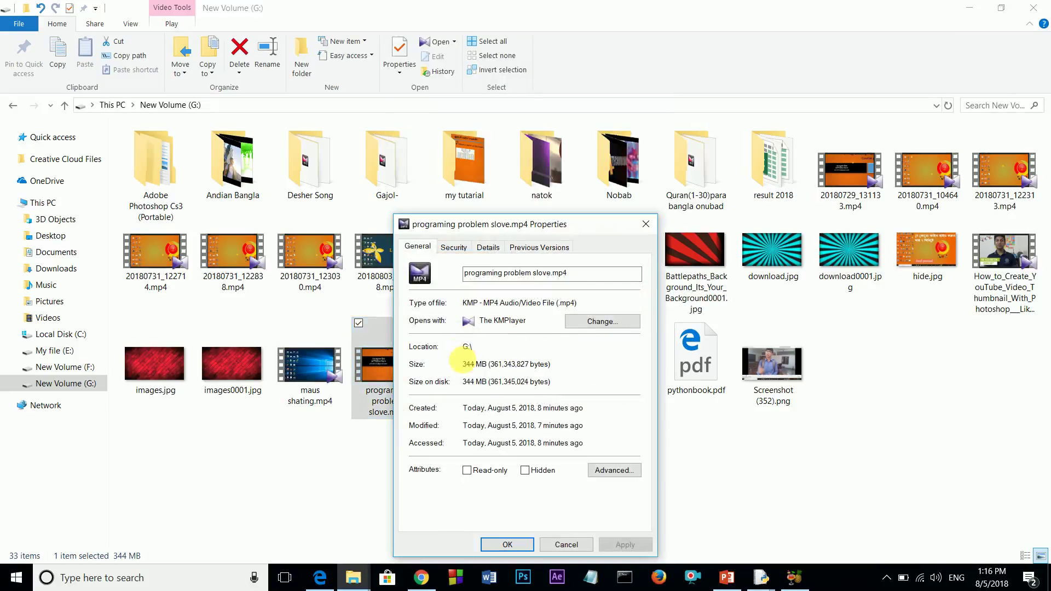
{"action": "mouse_move", "coordinate": [462, 364]}
{"action": "left_mouse_down"}
{"action": "mouse_move", "coordinate": [498, 364]}
{"action": "mouse_move", "coordinate": [478, 364]}
{"action": "left_mouse_up"}
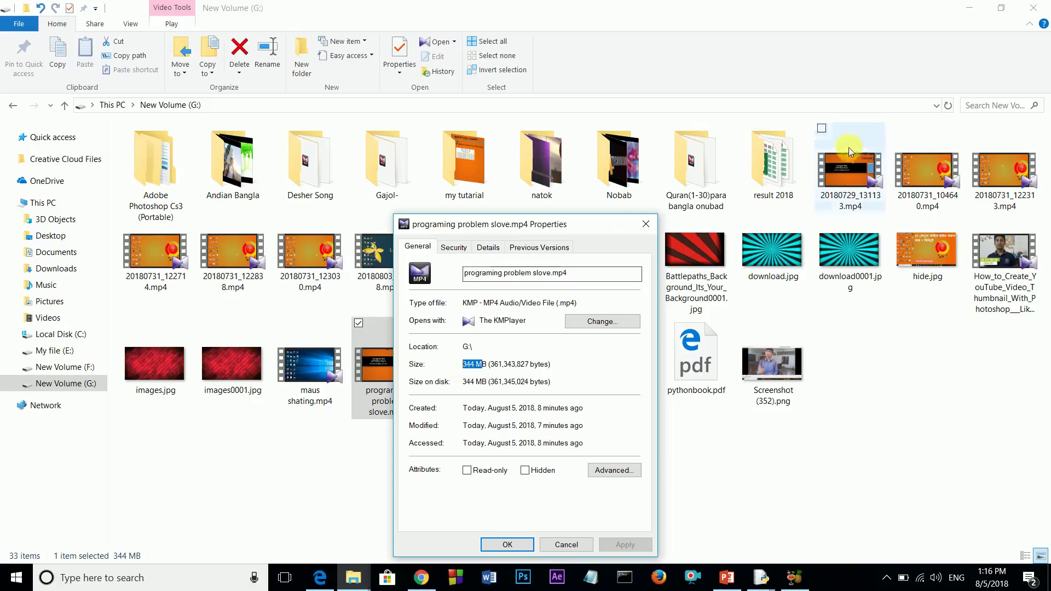
{"action": "left_click", "coordinate": [644, 221]}
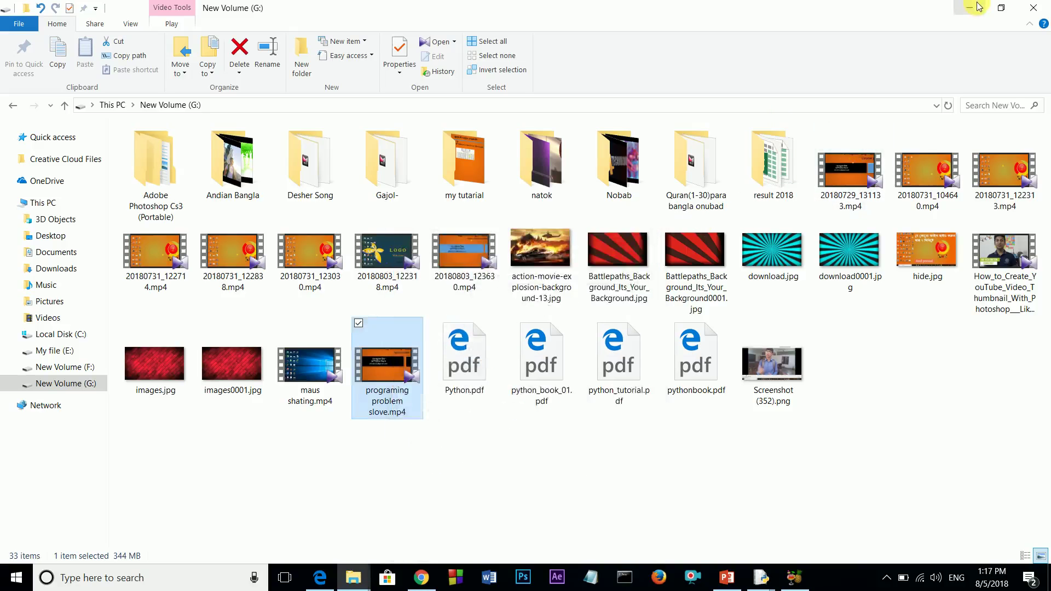
{"action": "left_click", "coordinate": [969, 6]}
- Switch to HandBrake, load programing problem slove.mp4 from New Volume (G:) as a single source file, and show its first preview frame
{"action": "left_click", "coordinate": [803, 585]}
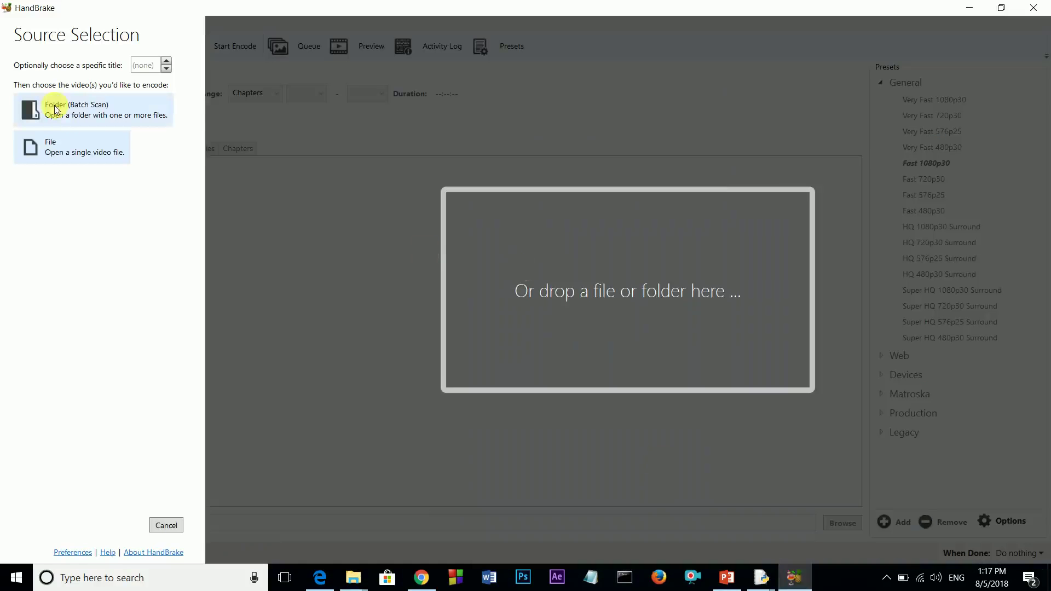
{"action": "left_click", "coordinate": [66, 139]}
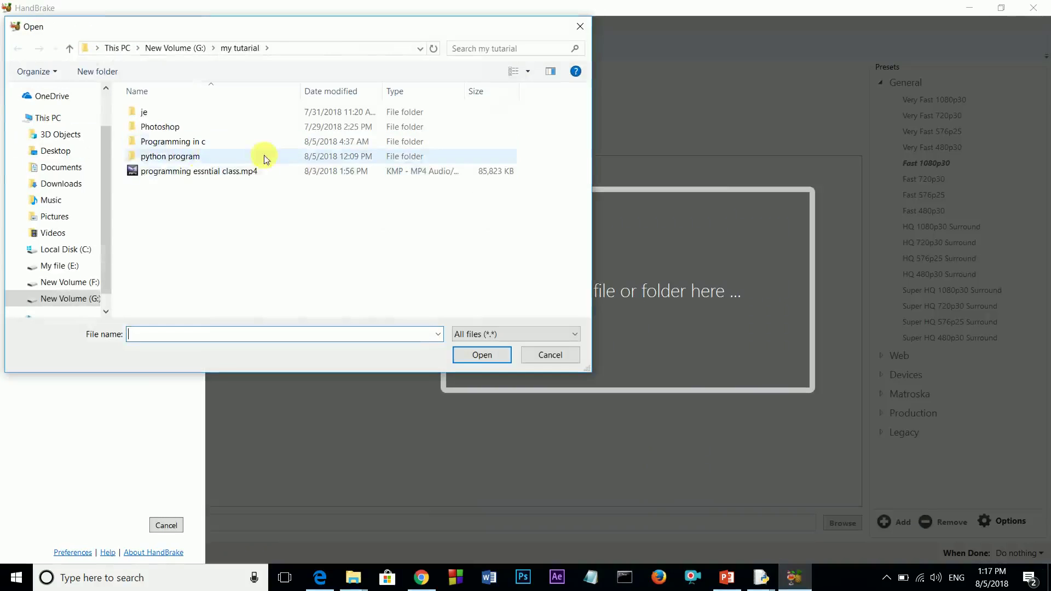
{"action": "left_click", "coordinate": [67, 48]}
{"action": "scroll", "coordinate": [339, 222], "scroll_direction": "down", "scroll_amount": 5}
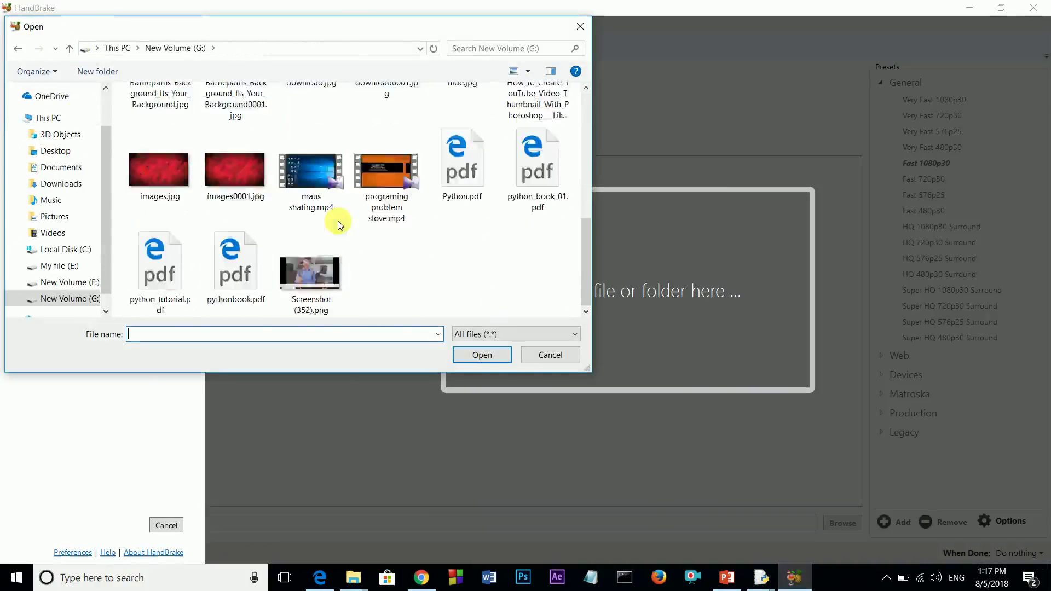
{"action": "left_click", "coordinate": [371, 166]}
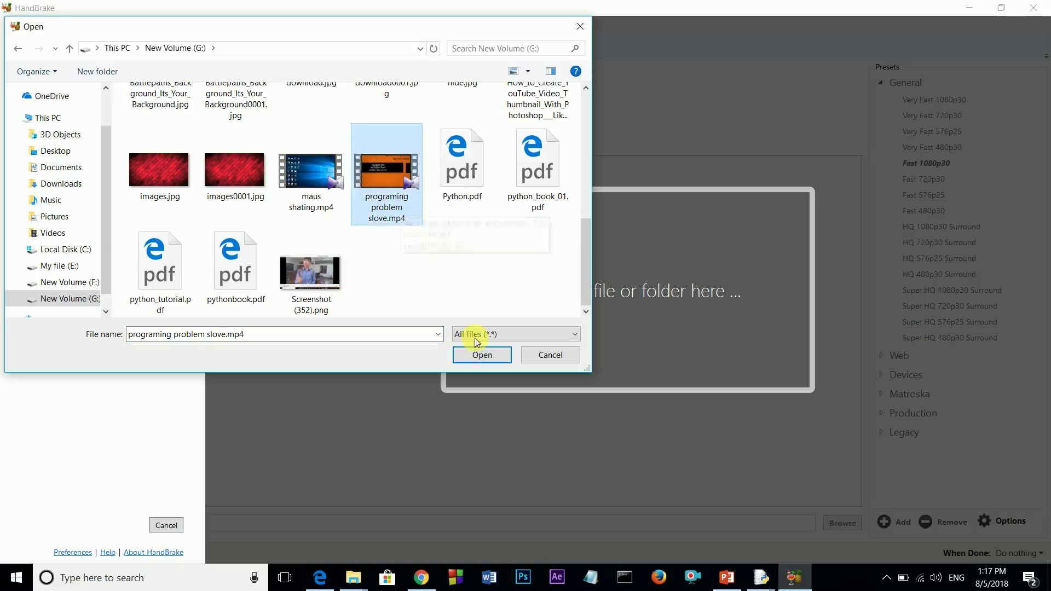
{"action": "left_click", "coordinate": [479, 353]}
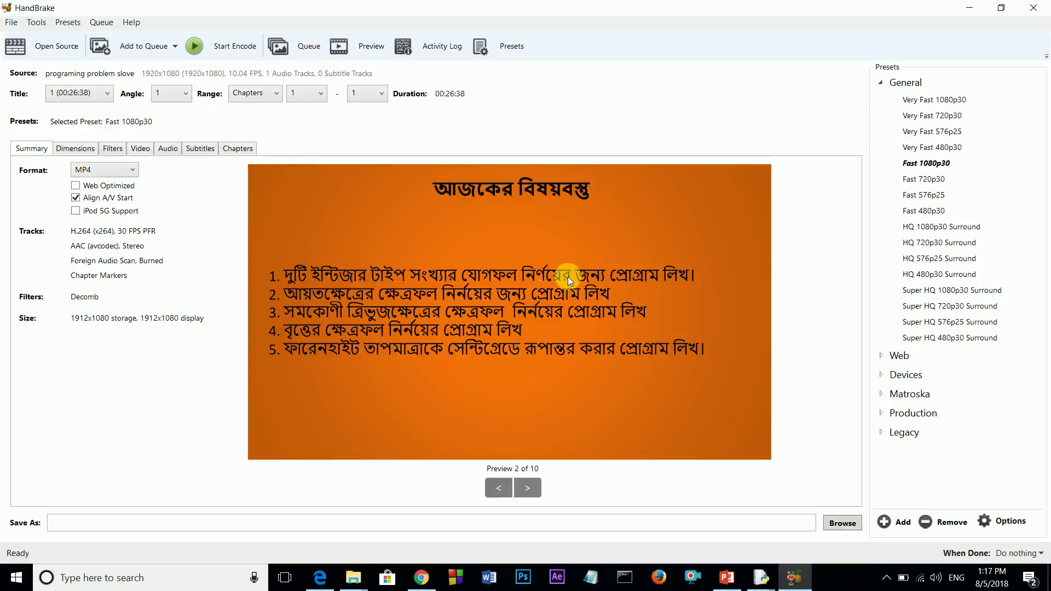
{"action": "left_click", "coordinate": [501, 488]}
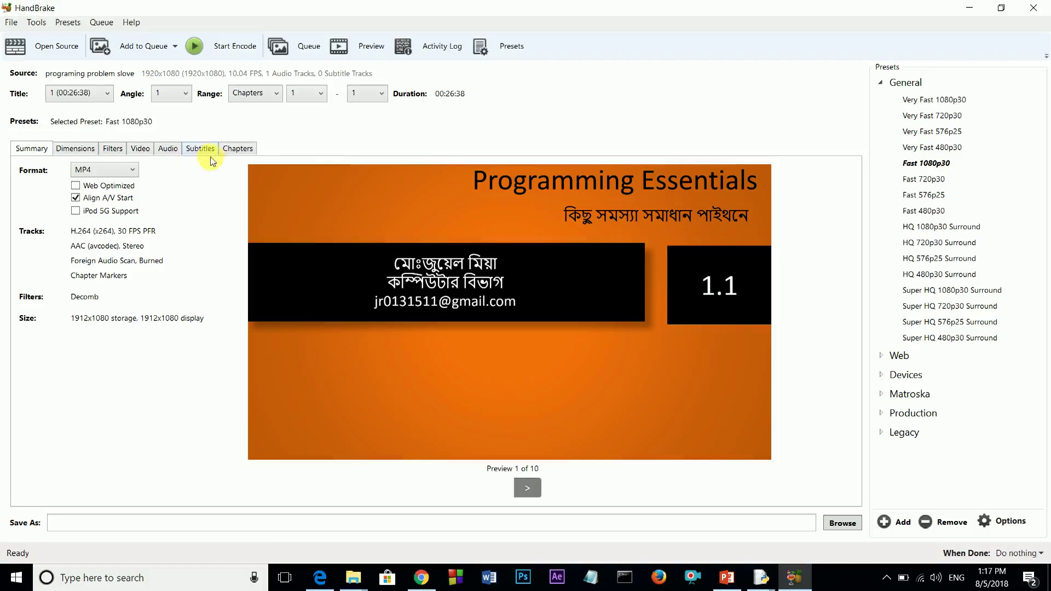
- Lower the video's constant quality to RF 32
{"action": "left_click", "coordinate": [135, 151]}
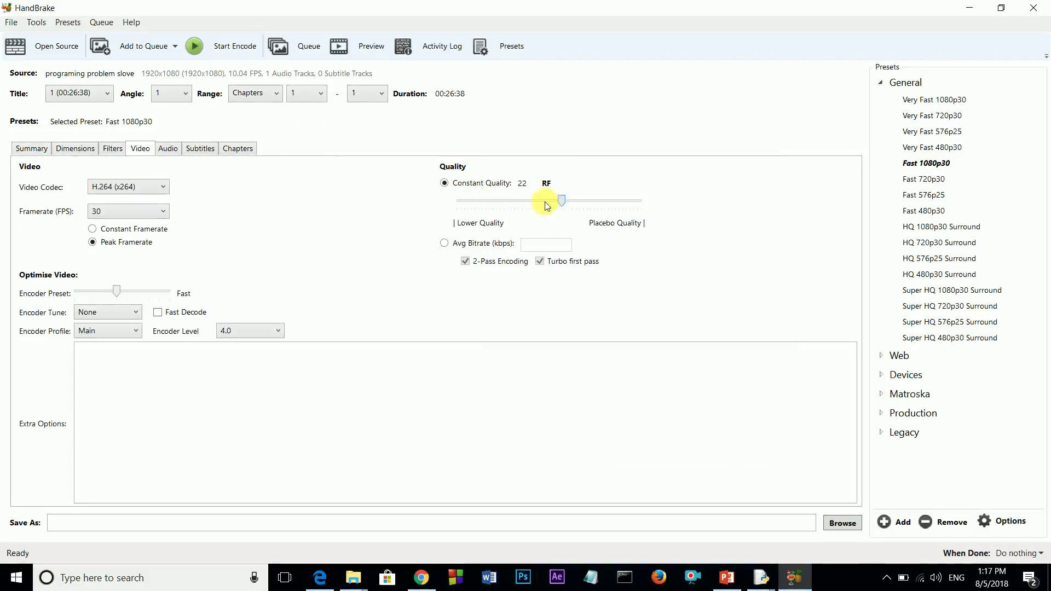
{"action": "left_click", "coordinate": [546, 204]}
{"action": "left_click_drag", "start_coordinate": [536, 203], "coordinate": [529, 204]}
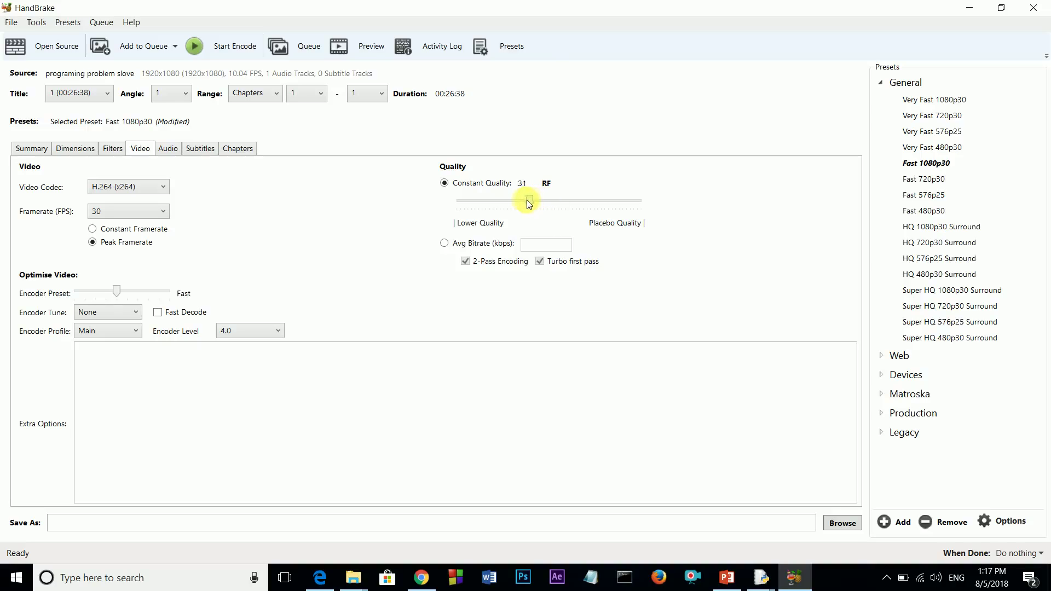
{"action": "left_click_drag", "start_coordinate": [529, 205], "coordinate": [525, 204]}
- Set the output to an mp4 file named "programing problem" on the Desktop and start the encode
{"action": "left_click", "coordinate": [842, 526]}
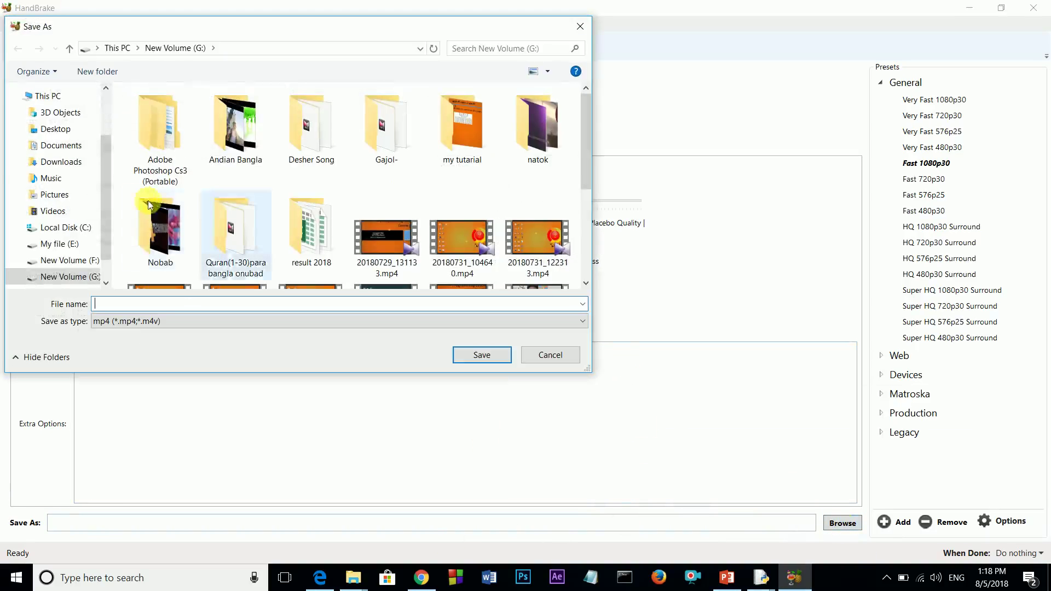
{"action": "left_click", "coordinate": [69, 129]}
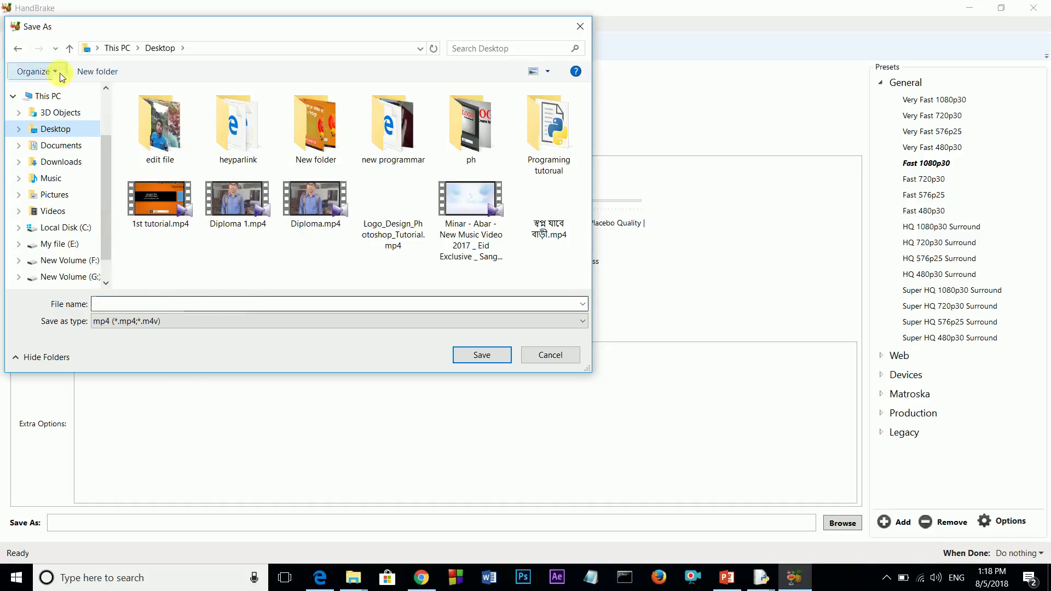
{"action": "left_click", "coordinate": [139, 305]}
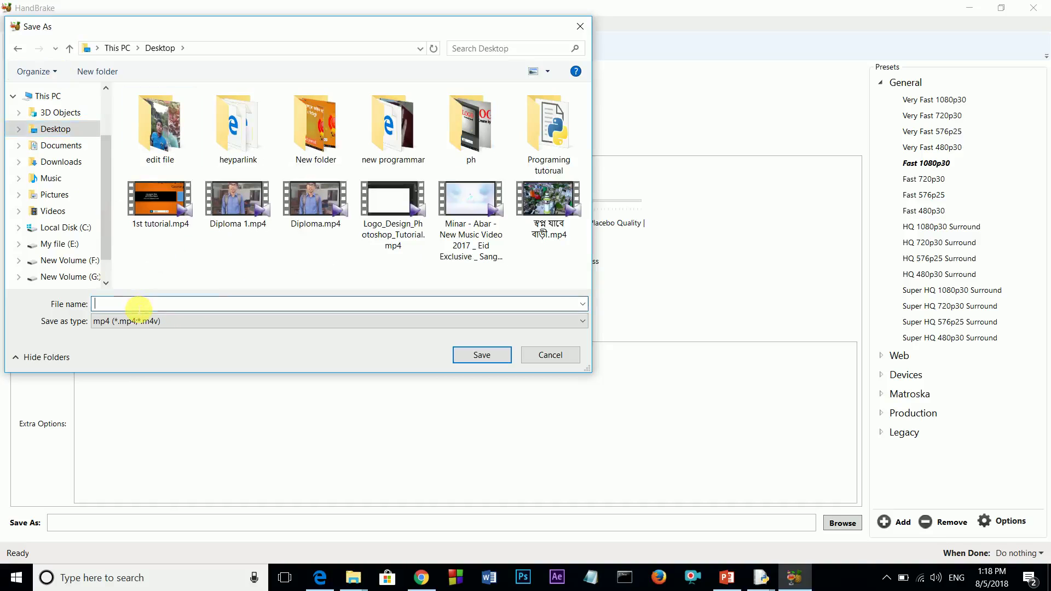
{"action": "type", "text": "programin"}
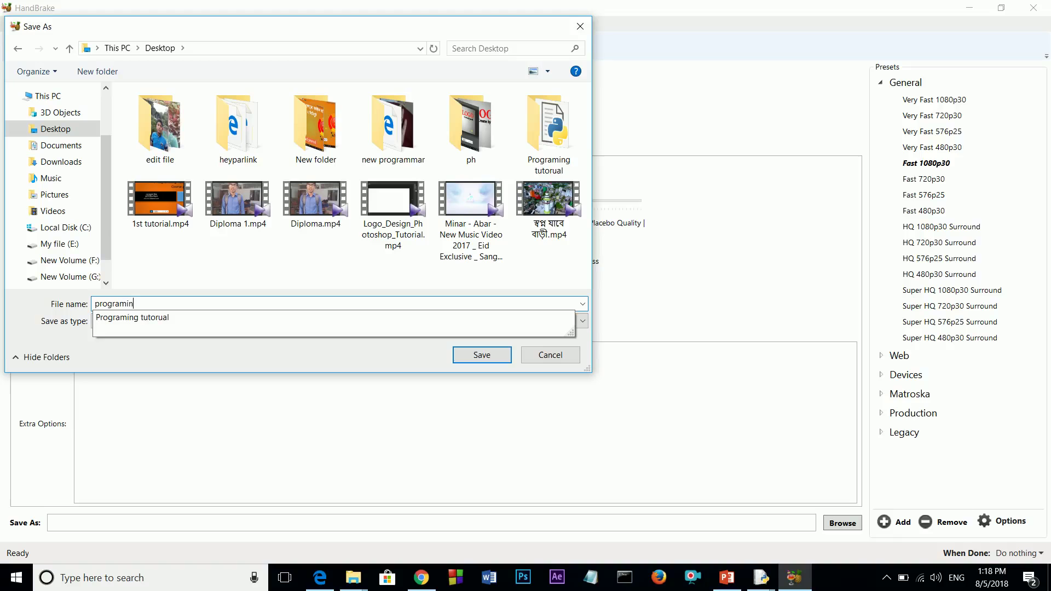
{"action": "type", "text": "g problem"}
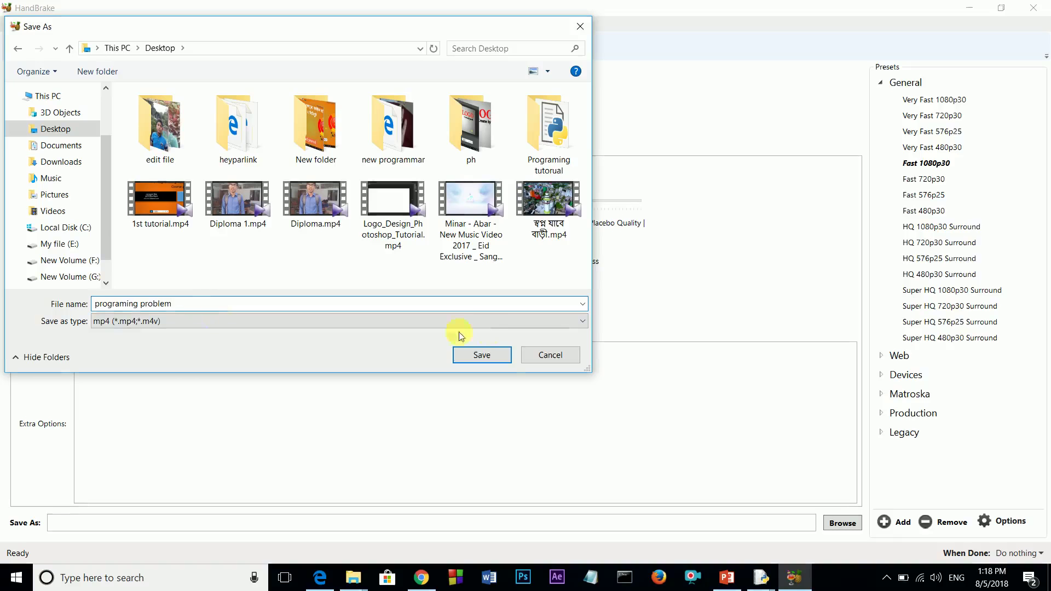
{"action": "left_click", "coordinate": [491, 356]}
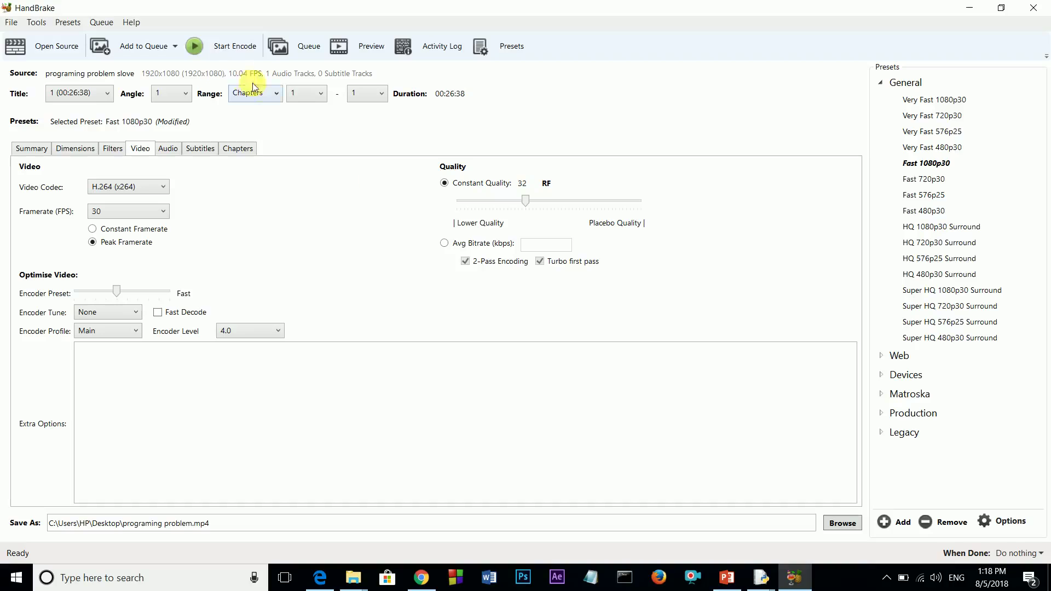
{"action": "left_click", "coordinate": [200, 49]}
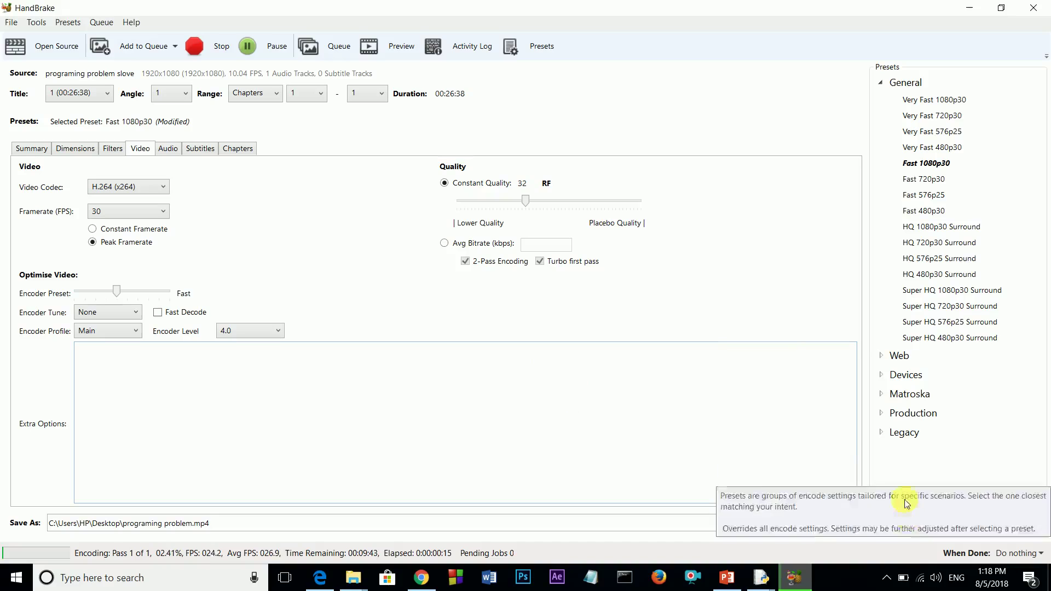
{"action": "left_click", "coordinate": [888, 579]}
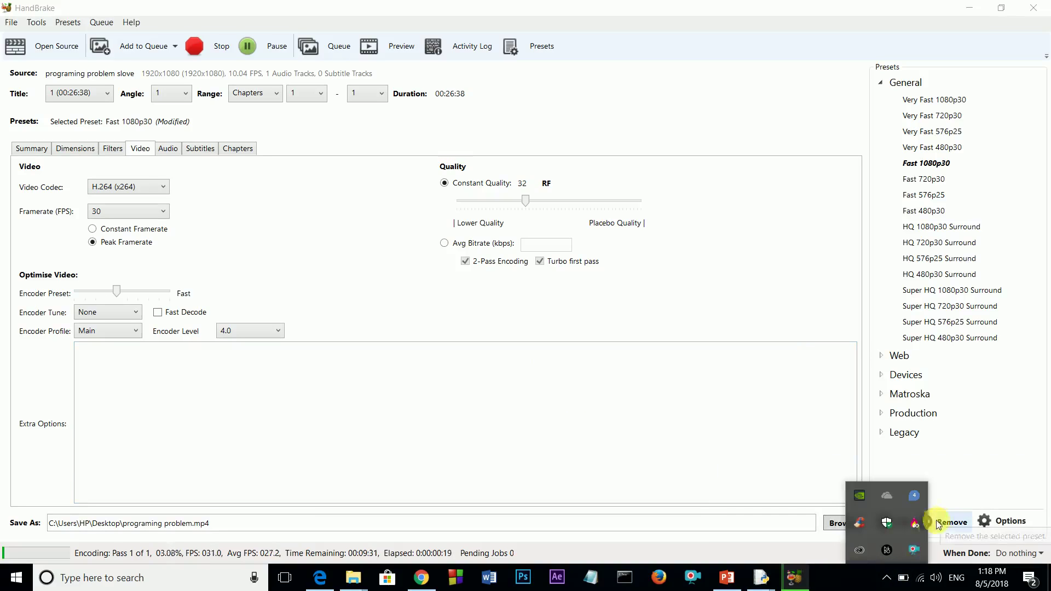
{"action": "right_click", "coordinate": [913, 549]}
{"action": "left_click", "coordinate": [790, 387]}
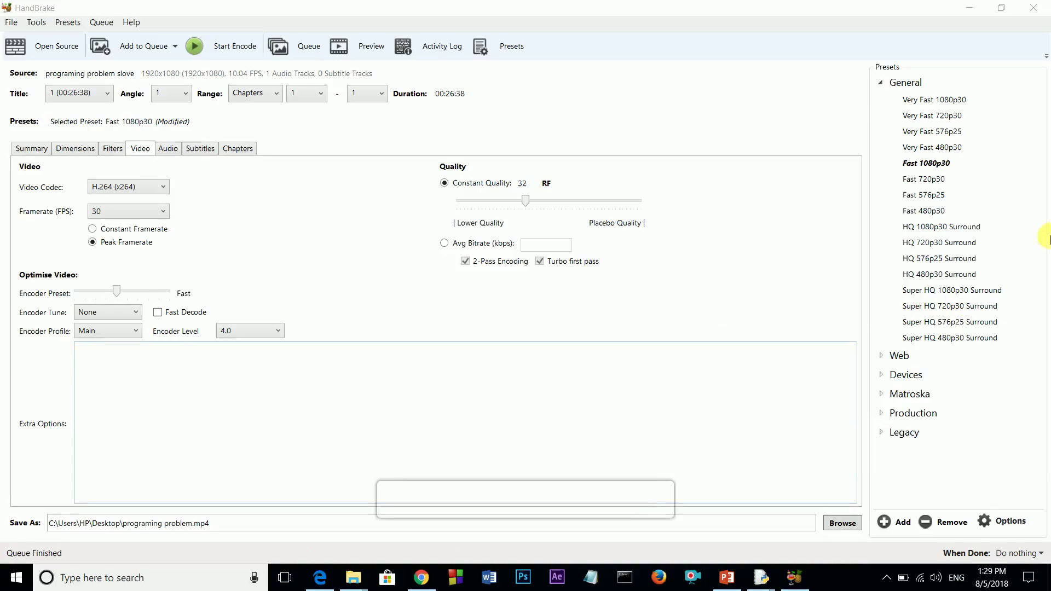
- Put HandBrake away and check the size of the encoded programing problem.mp4 on the Desktop in its properties
{"action": "left_click", "coordinate": [969, 9]}
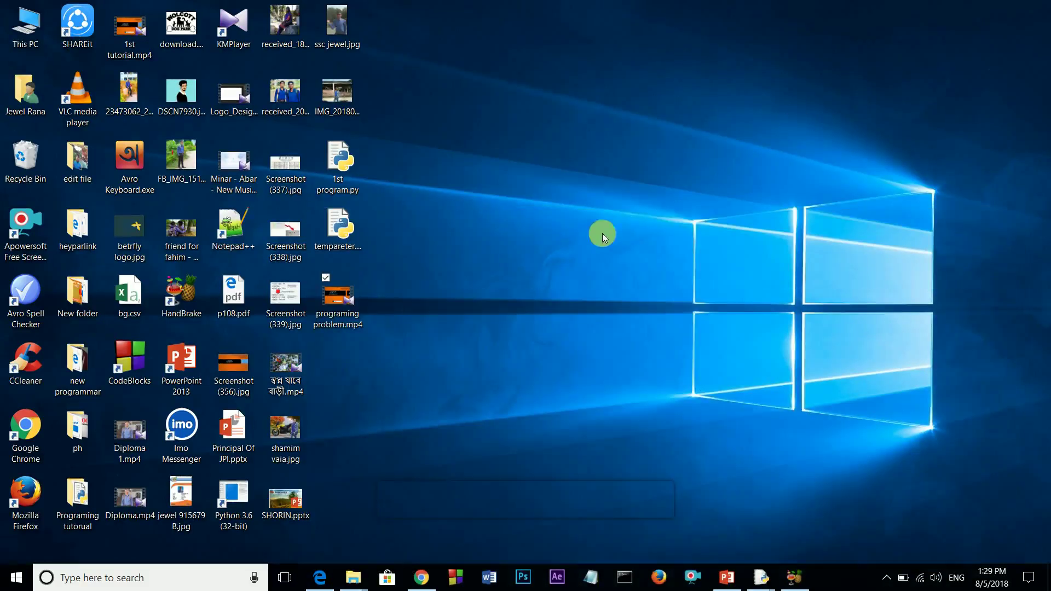
{"action": "right_click", "coordinate": [342, 290]}
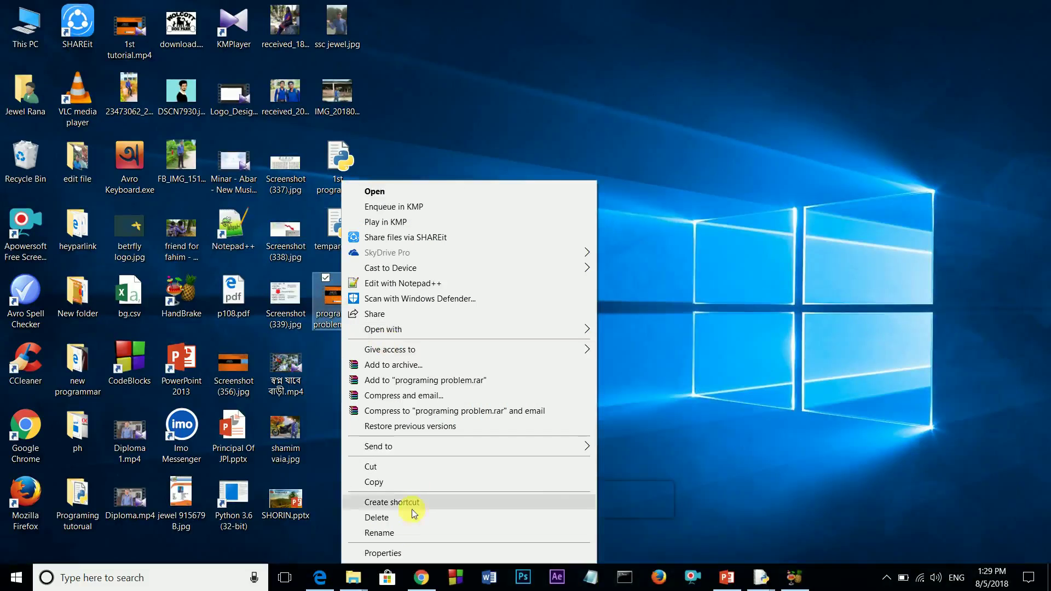
{"action": "left_click", "coordinate": [411, 554]}
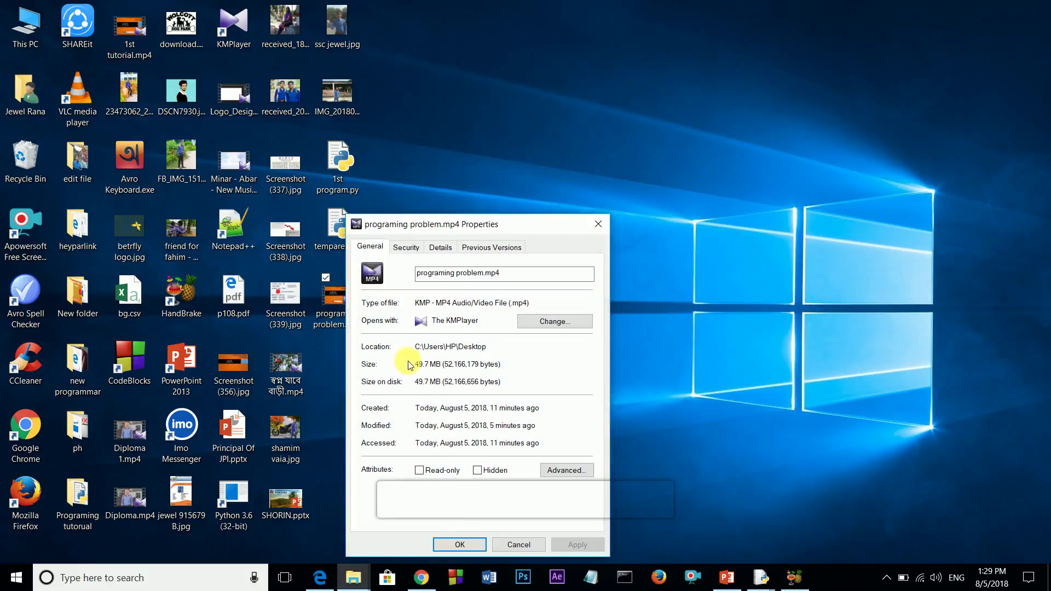
{"action": "left_click_drag", "start_coordinate": [415, 364], "coordinate": [436, 365]}
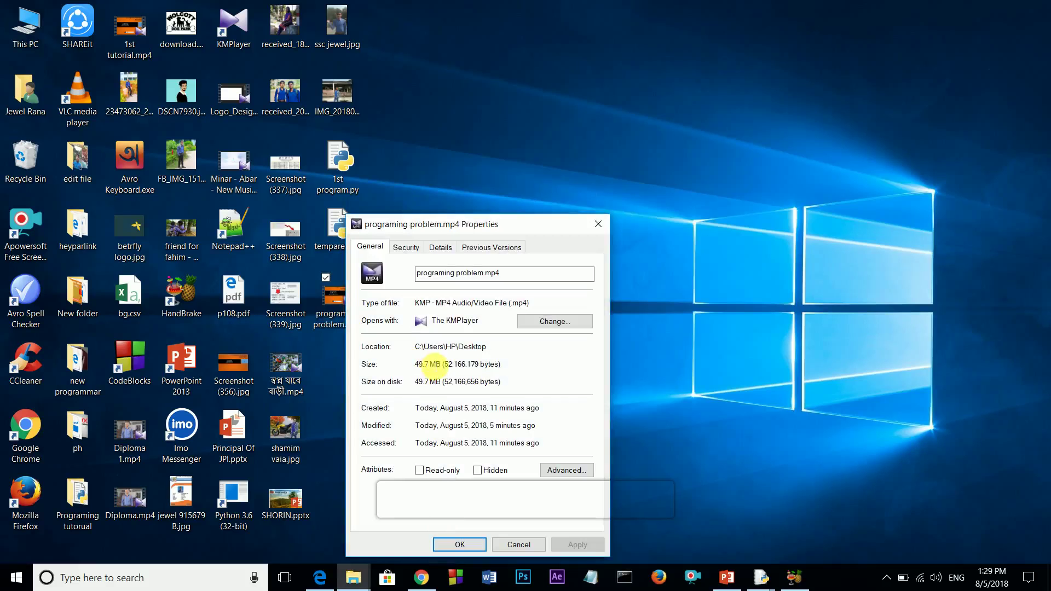
{"action": "left_click_drag", "start_coordinate": [414, 364], "coordinate": [442, 365]}
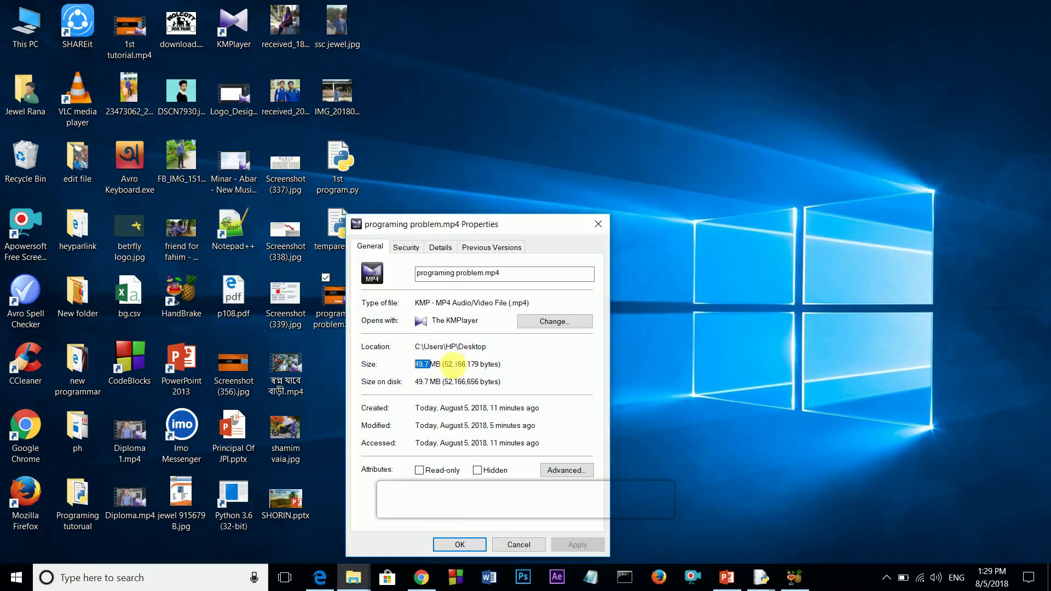
{"action": "left_click", "coordinate": [474, 365]}
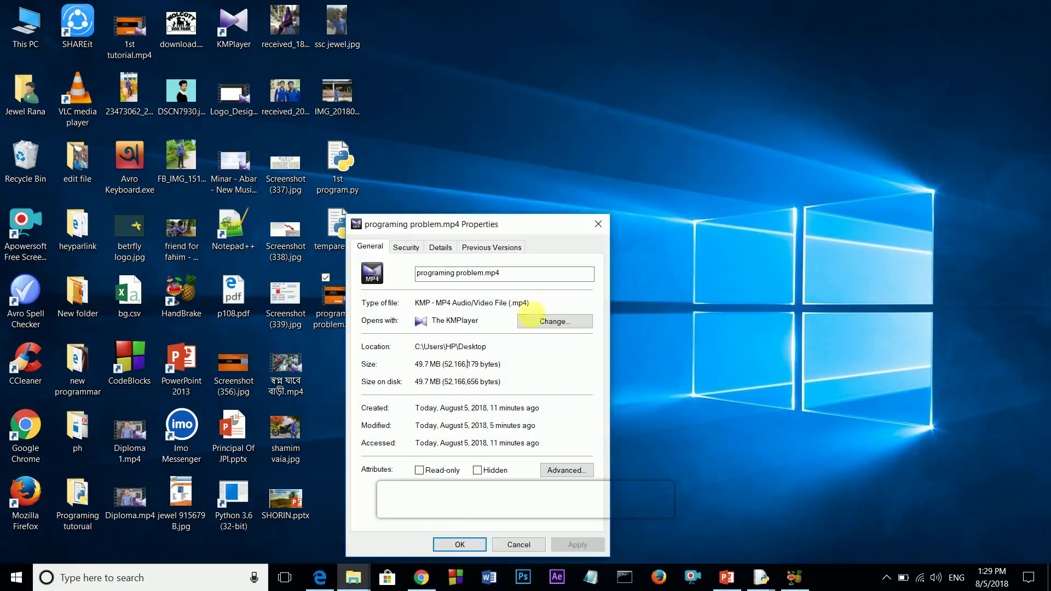
{"action": "left_click", "coordinate": [600, 224]}
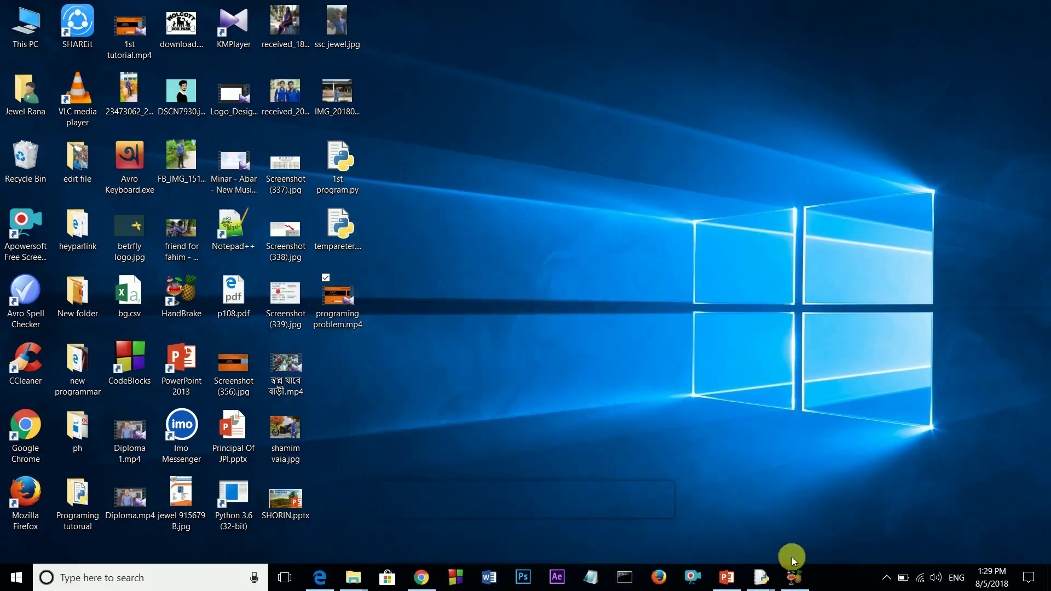
- Switch back to HandBrake, set the video's constant quality to RF 33, and minimize the window
{"action": "left_click", "coordinate": [795, 574]}
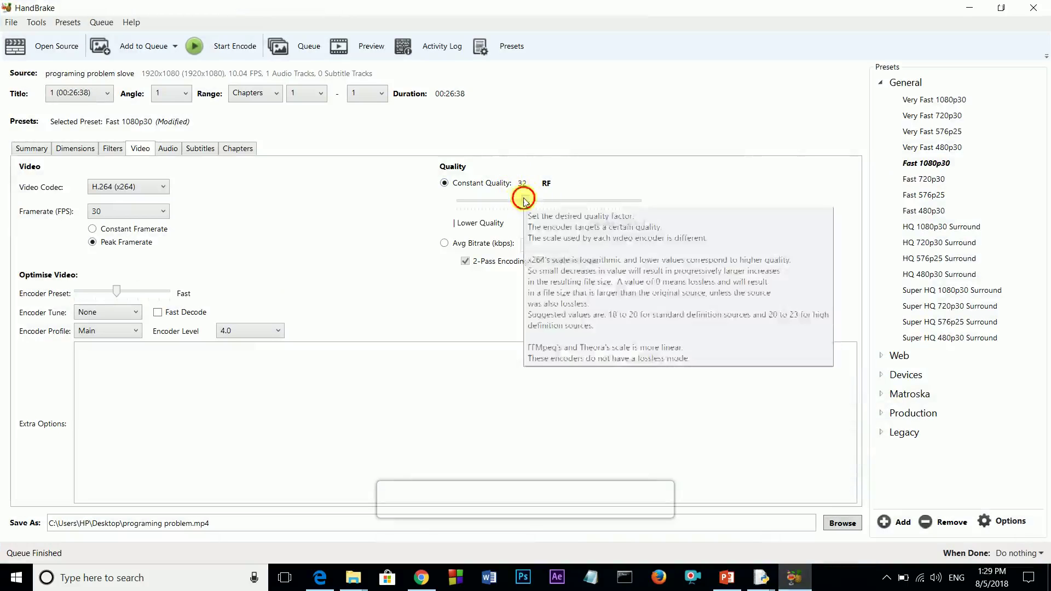
{"action": "left_click_drag", "start_coordinate": [516, 199], "coordinate": [515, 202]}
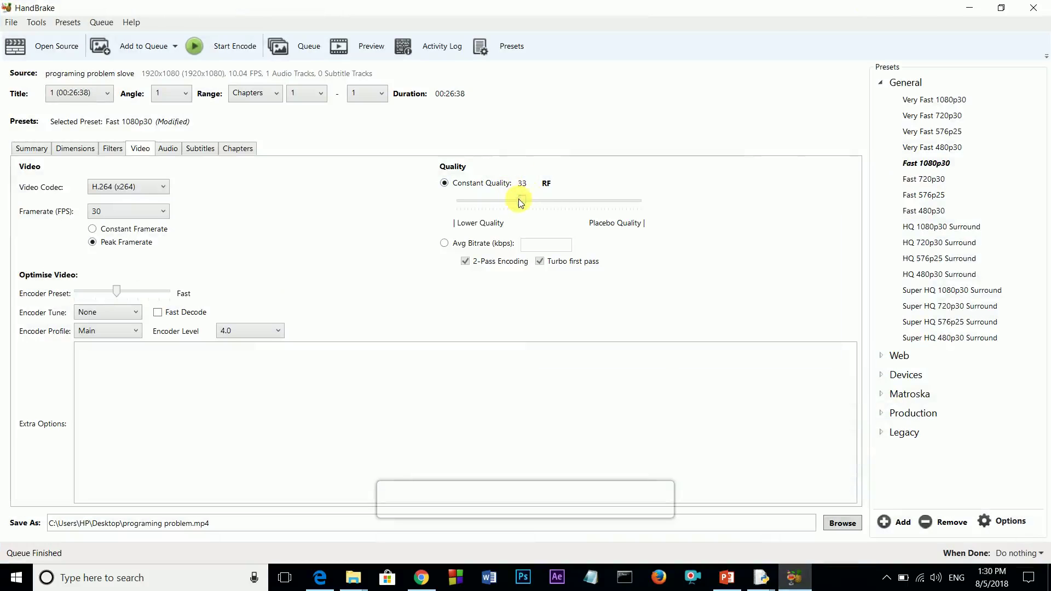
{"action": "left_click", "coordinate": [970, 8]}
- Play programing problem.mp4 from the Desktop in KMPlayer, dismiss the update notice, skip ahead to check the picture quality, and close the player
{"action": "left_click", "coordinate": [338, 296]}
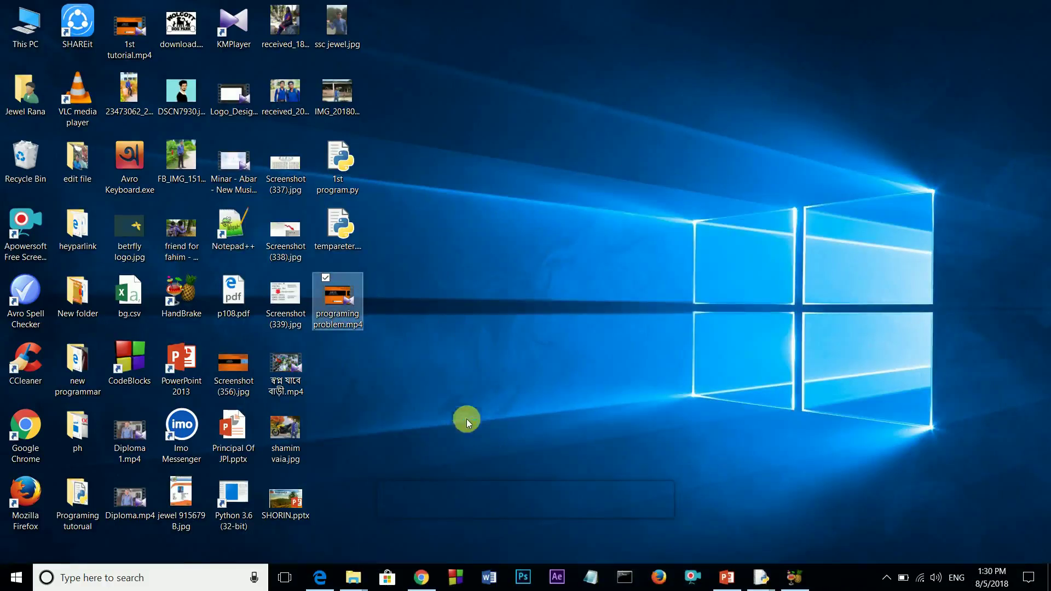
{"action": "key", "text": "Return"}
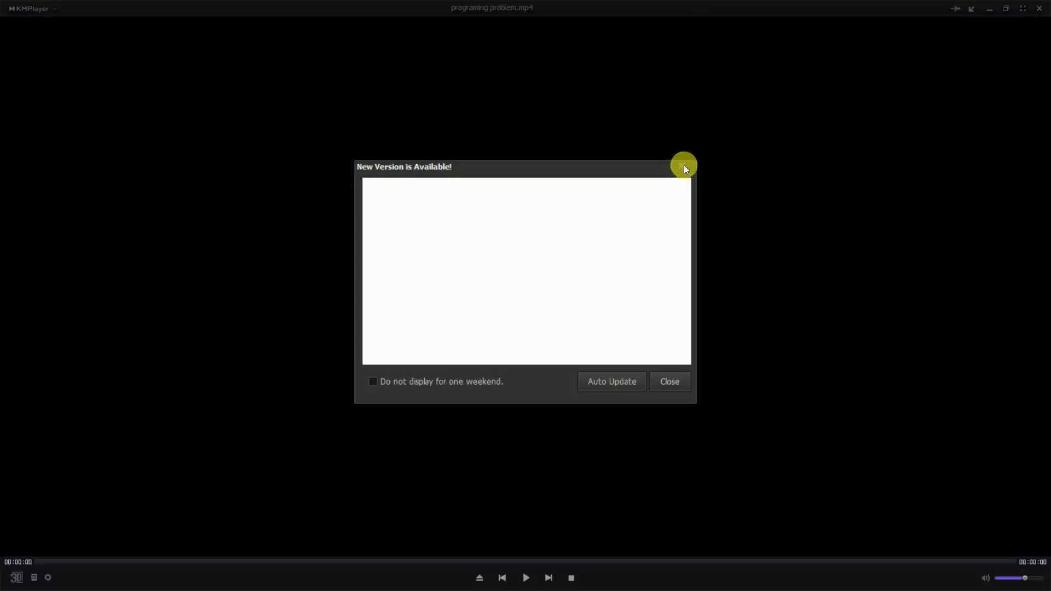
{"action": "left_click", "coordinate": [684, 165]}
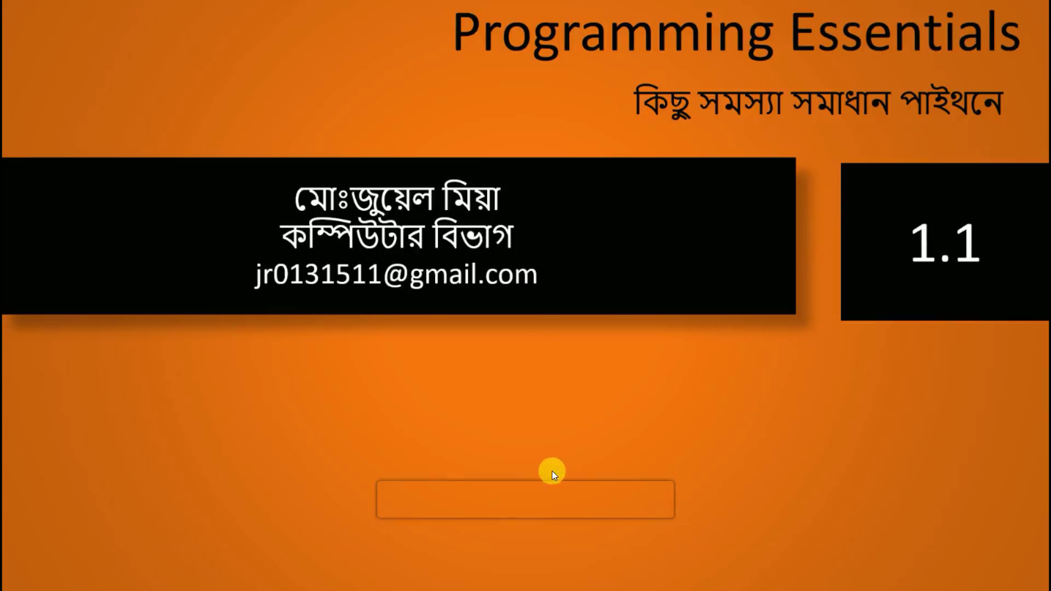
{"action": "mouse_move", "coordinate": [235, 563]}
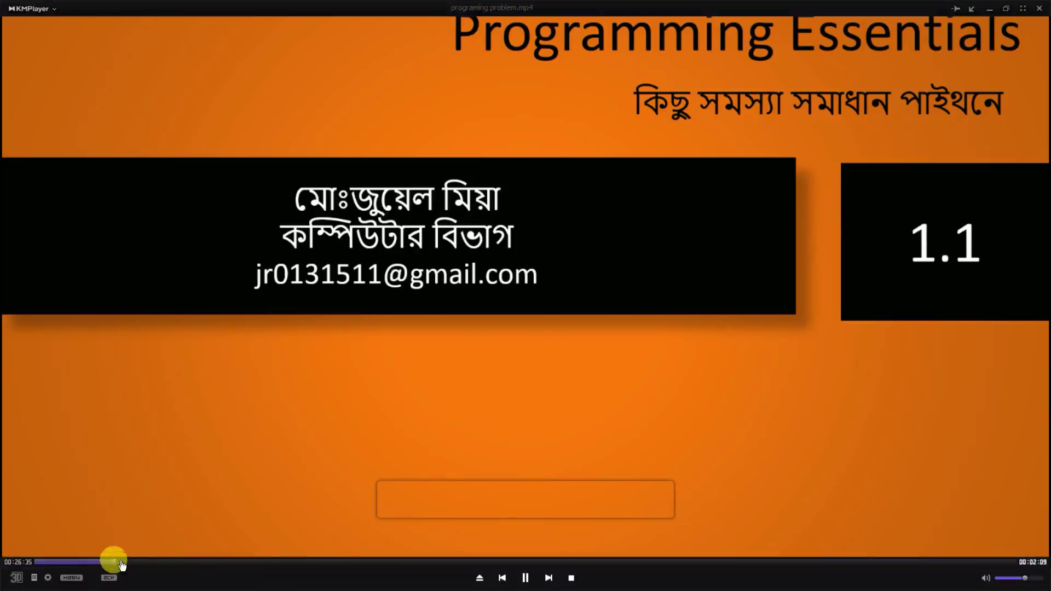
{"action": "left_click", "coordinate": [120, 563]}
{"action": "left_click", "coordinate": [173, 567]}
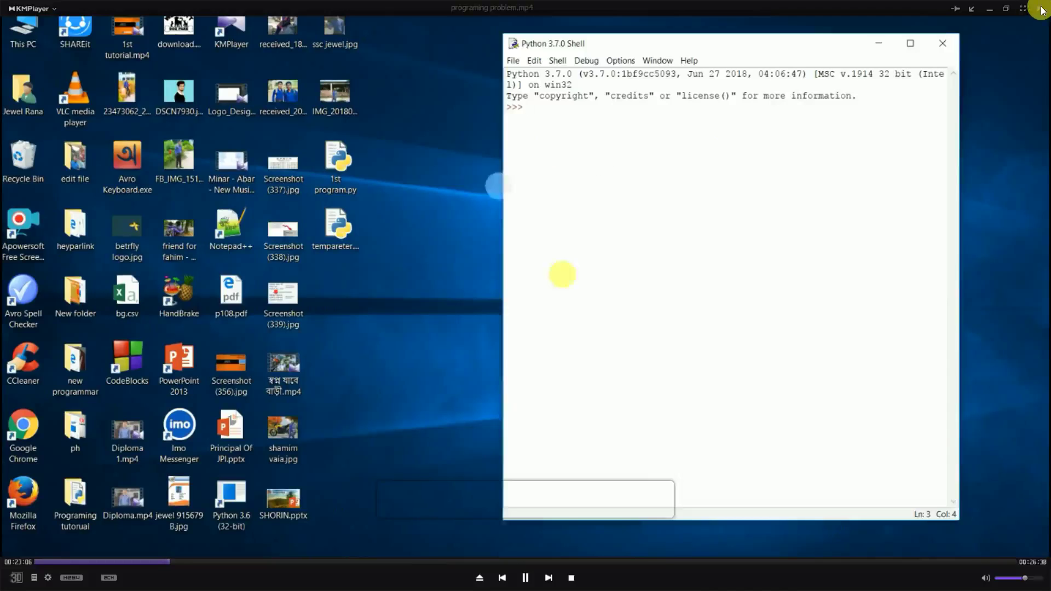
{"action": "left_click", "coordinate": [1042, 10]}
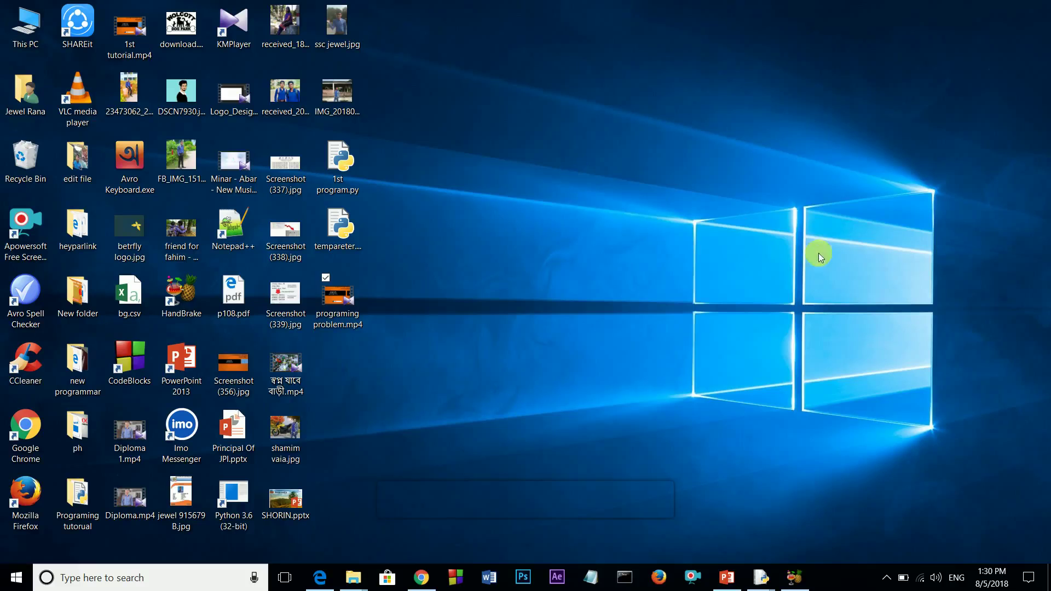
{"action": "left_click", "coordinate": [887, 579]}
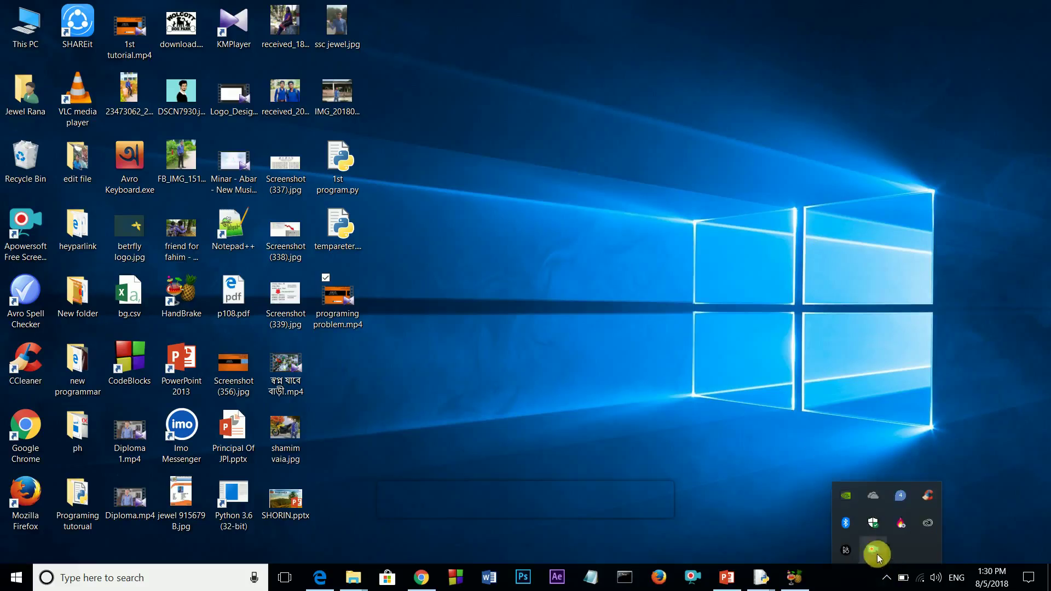